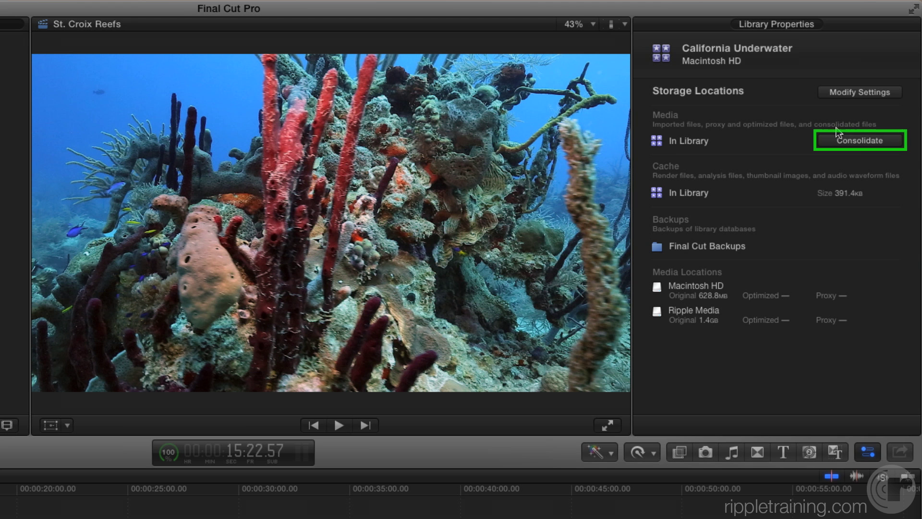
Consolidate the California Underwater library's original media into the library, excluding optimized and proxy media.
click(851, 141)
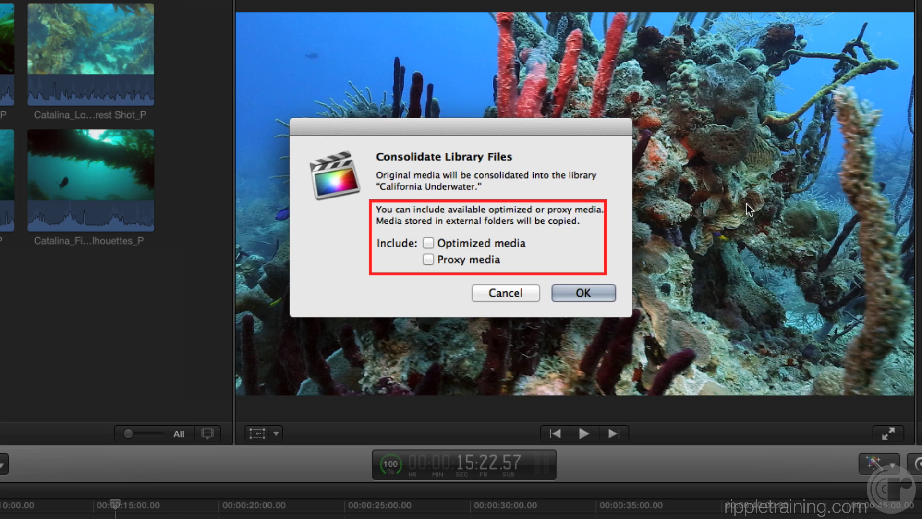
click(428, 242)
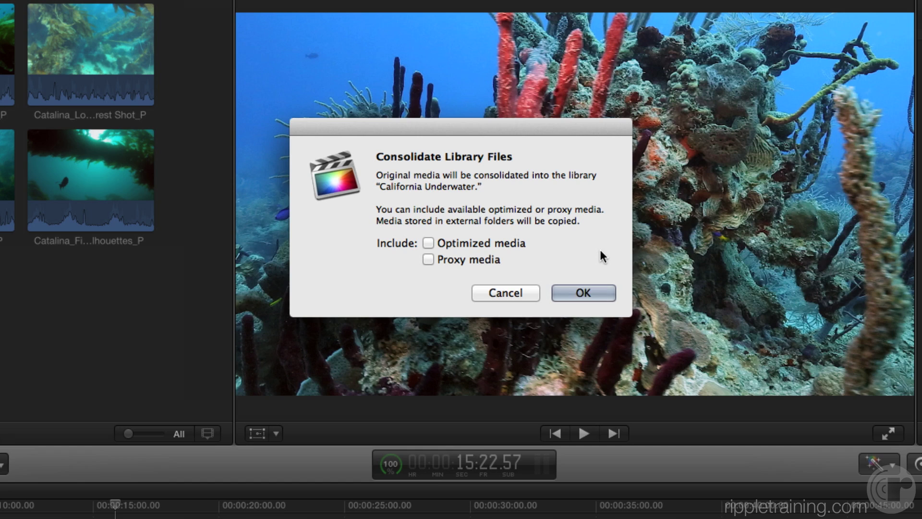
click(583, 292)
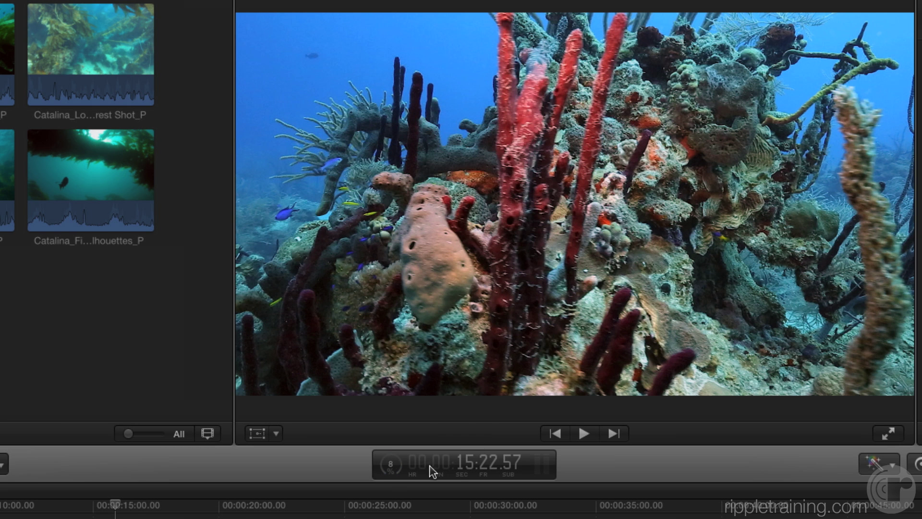
Check the progress of the Media Management background task, and close the Background Tasks window.
click(391, 468)
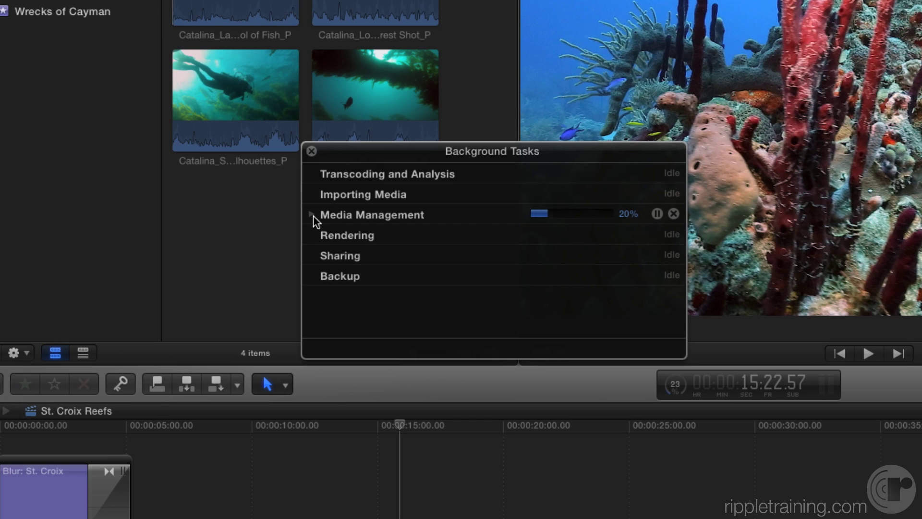
click(311, 215)
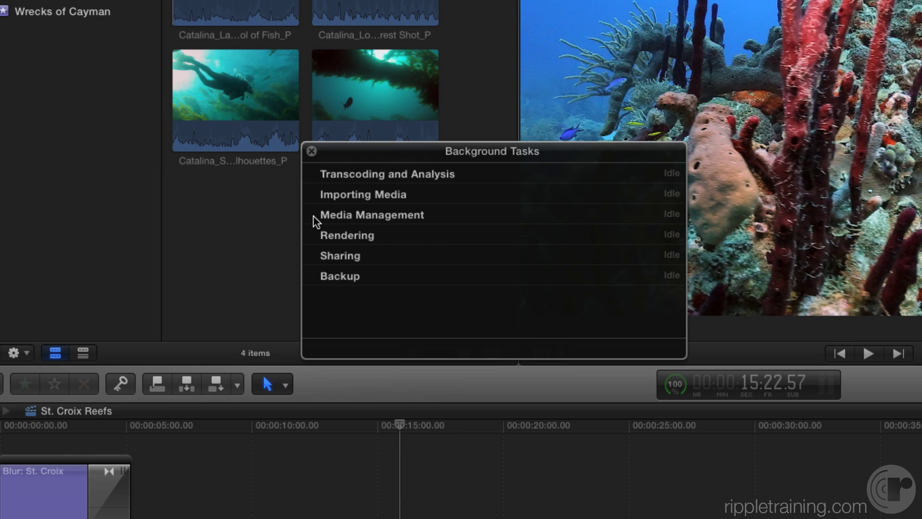
click(311, 151)
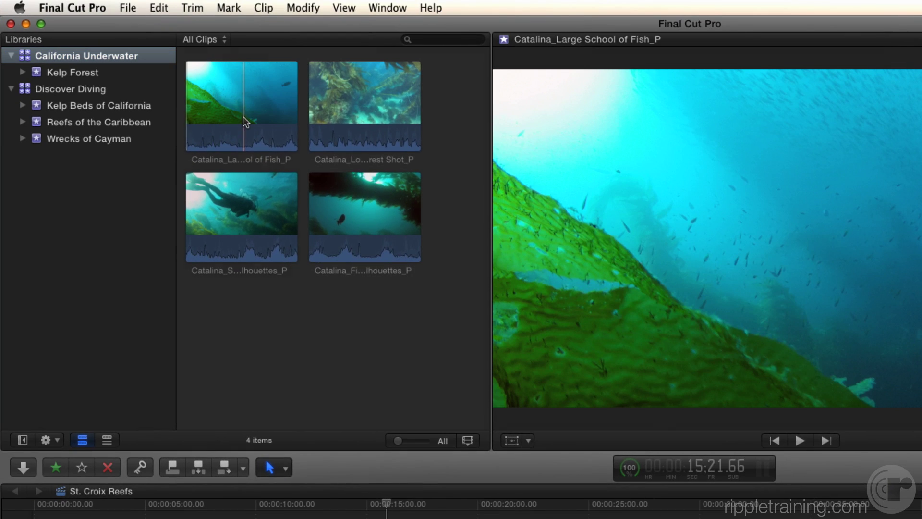
Reveal the Catalina_Large School of Fish_P clip in Finder and enlarge the Finder window to show its parent folders.
click(243, 116)
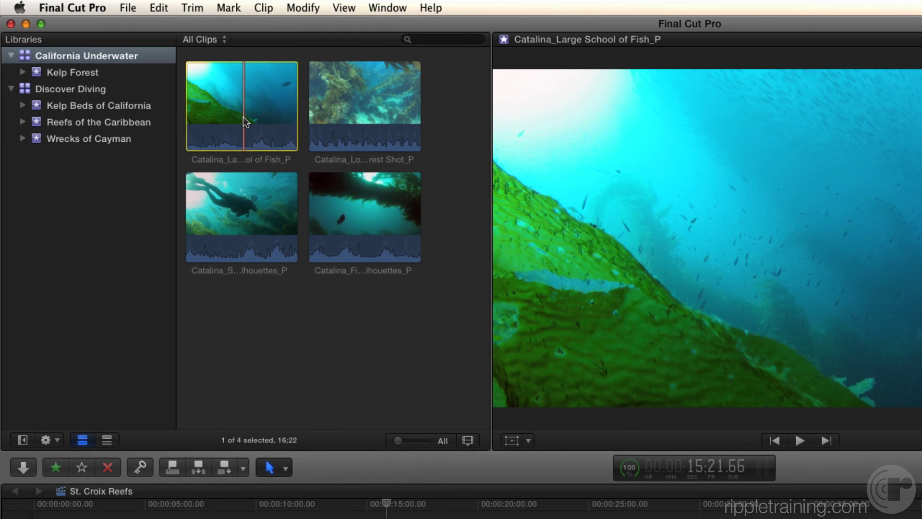
right_click(243, 116)
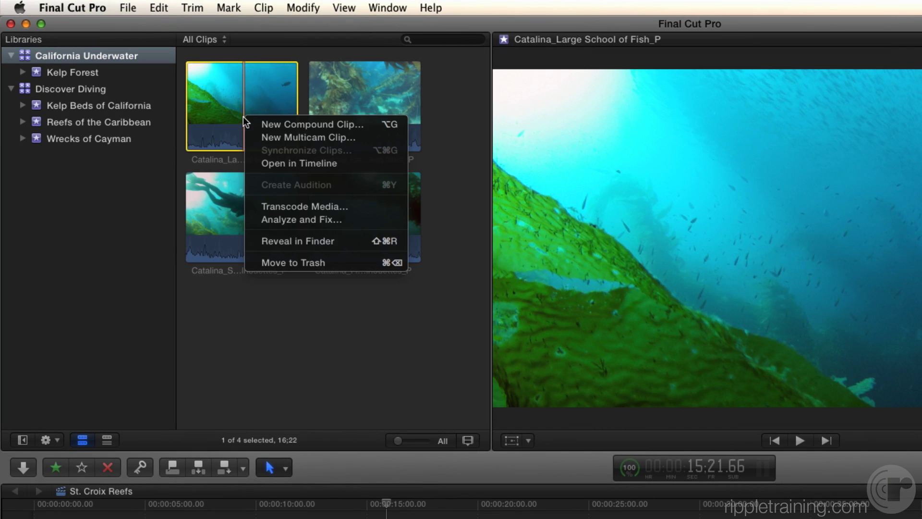
click(301, 239)
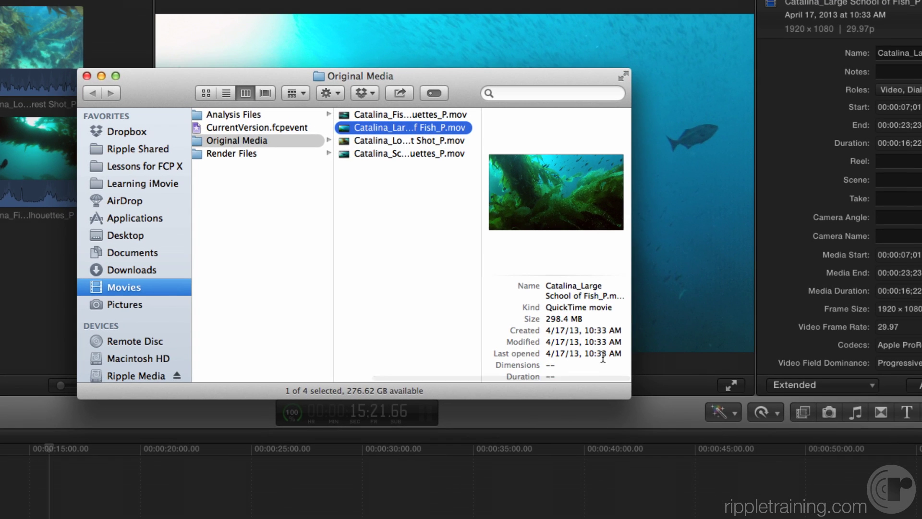
drag(622, 396, 832, 443)
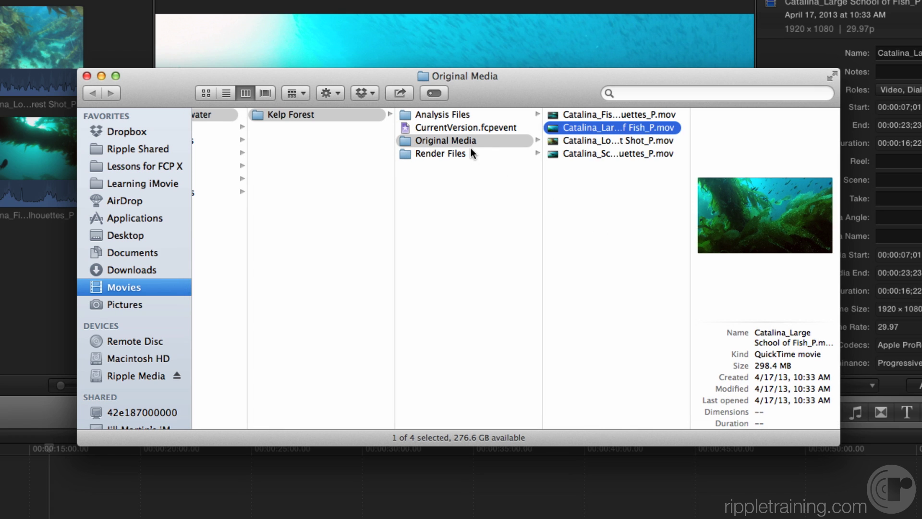
Preview each of the movie files in the Kelp Forest event's Original Media folder.
click(567, 154)
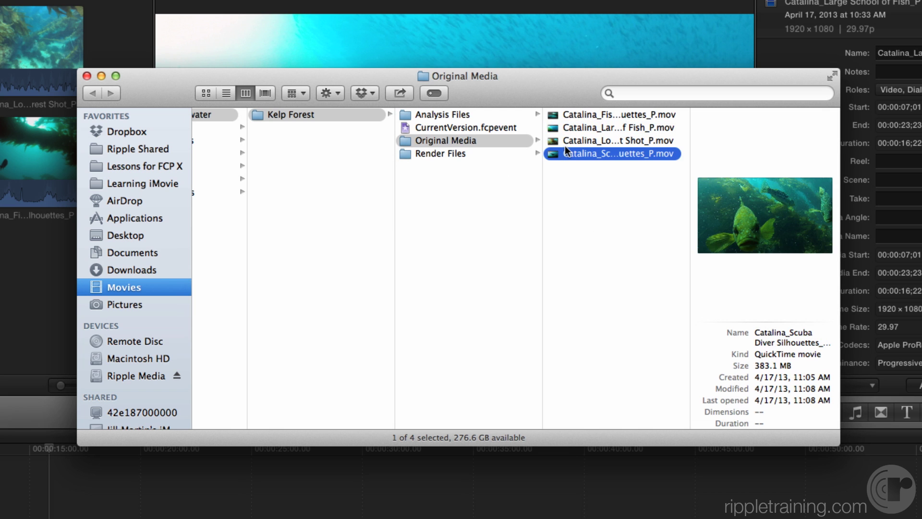
click(566, 142)
click(560, 129)
click(562, 118)
click(557, 127)
click(555, 138)
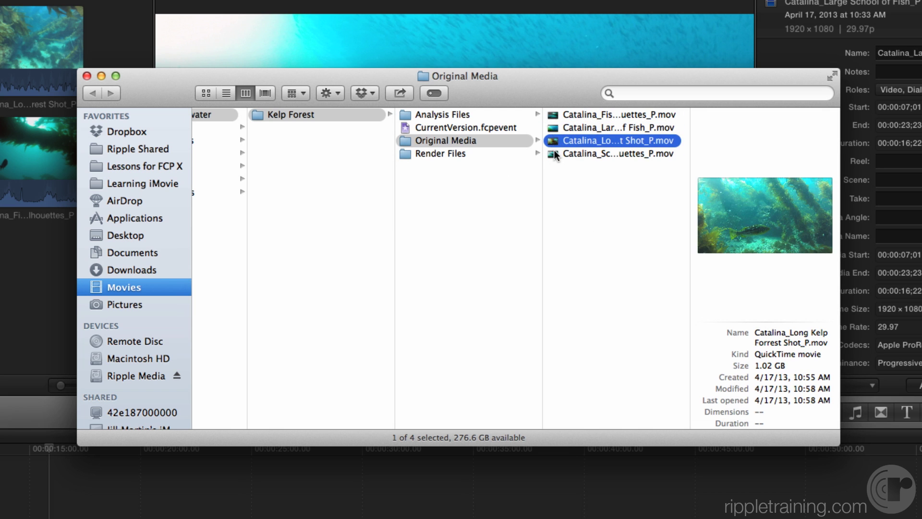
click(554, 154)
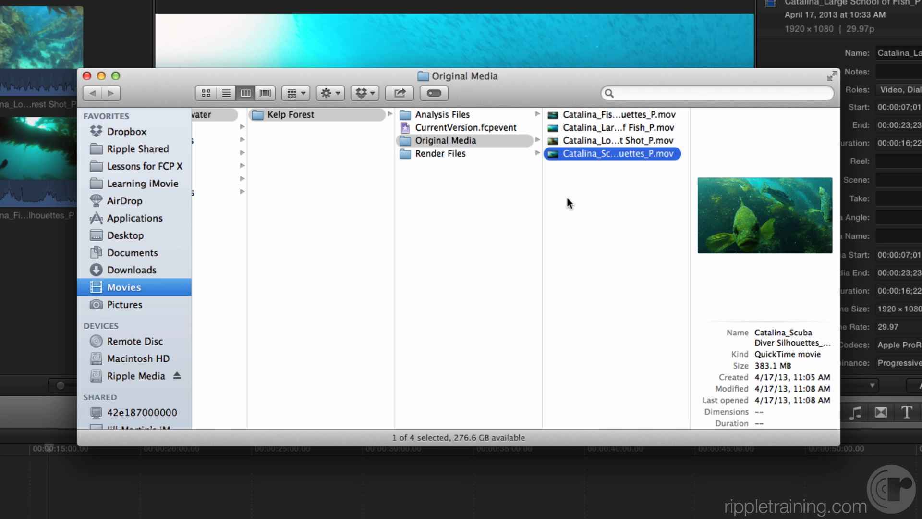
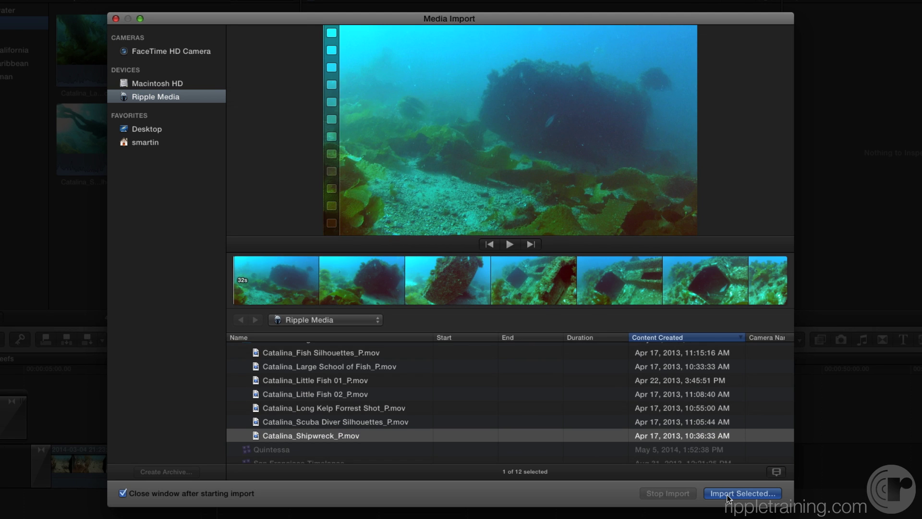
Import Catalina_Shipwreck_P.mov into the Kelp Forest event, copying it to the Underwater Media library storage location.
click(729, 494)
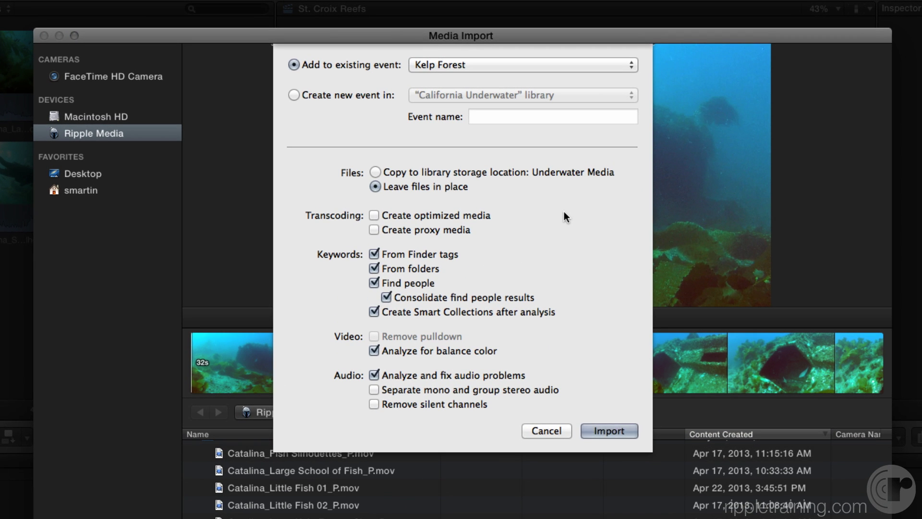
mouse_move(565, 212)
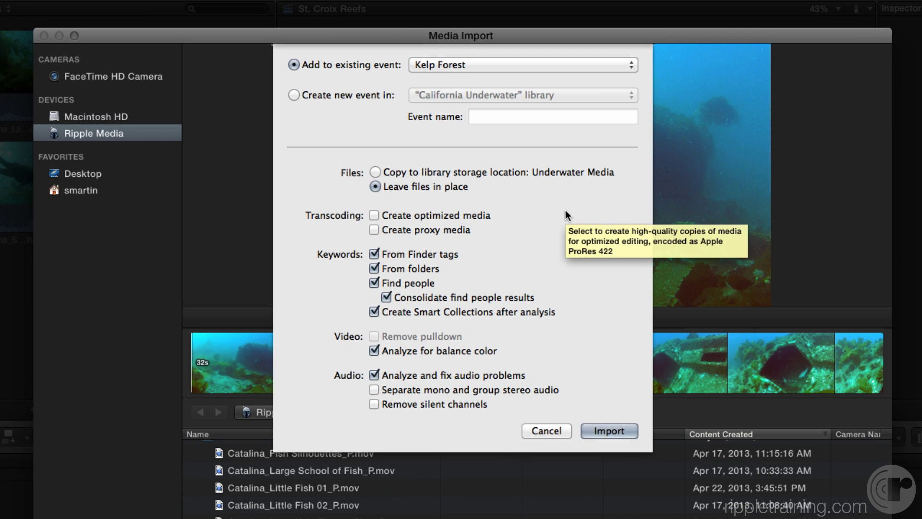
click(374, 171)
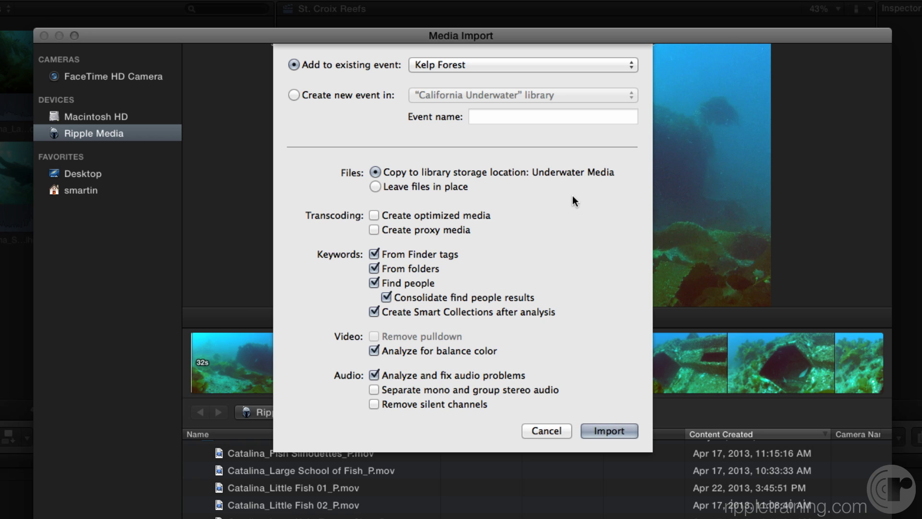
mouse_move(546, 220)
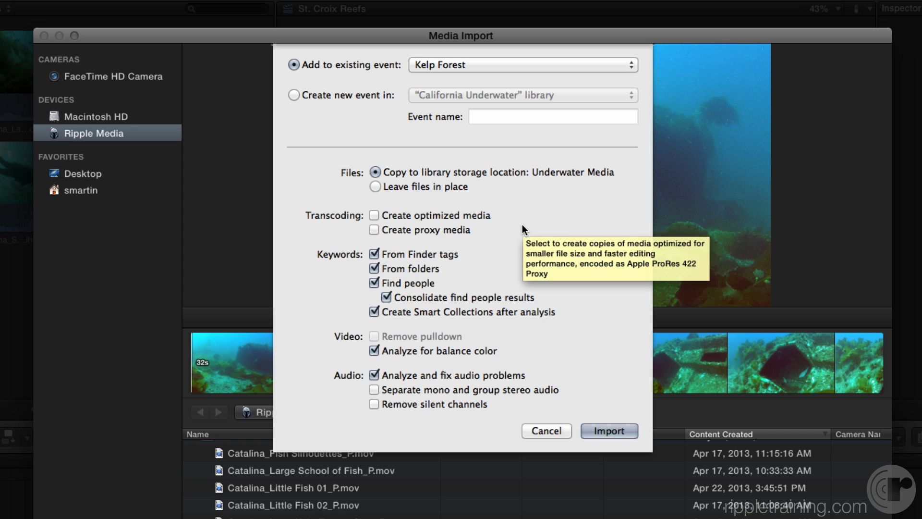
mouse_move(500, 273)
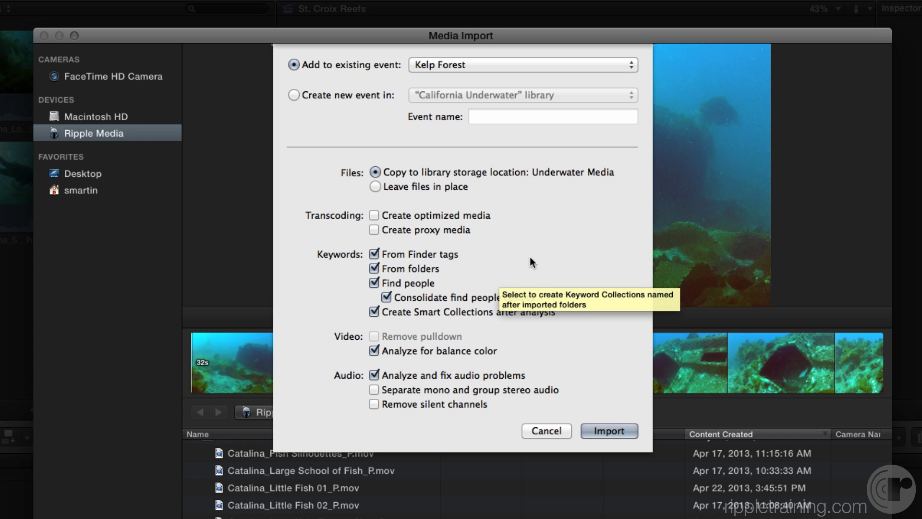
click(600, 429)
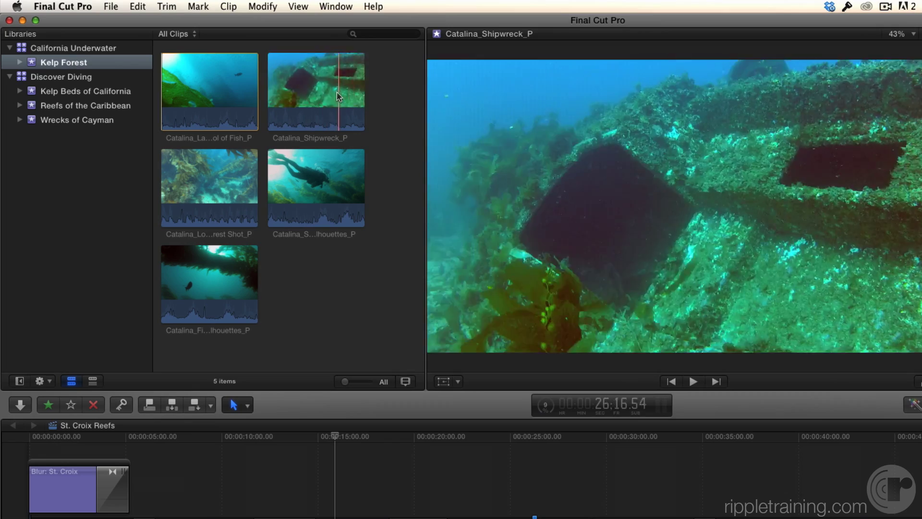
Reveal the imported Catalina_Shipwreck_P clip in Finder, enlarging the window and widening the column with the Underwater Media contents.
click(308, 99)
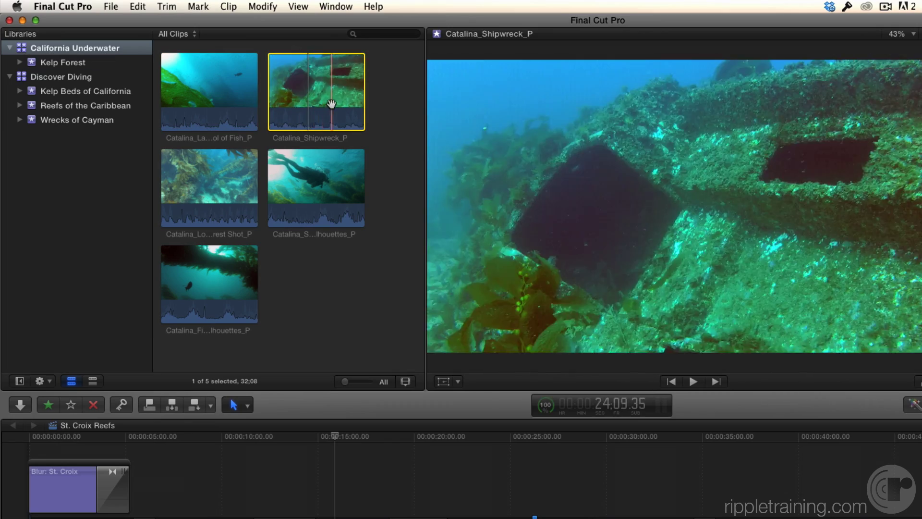
right_click(294, 107)
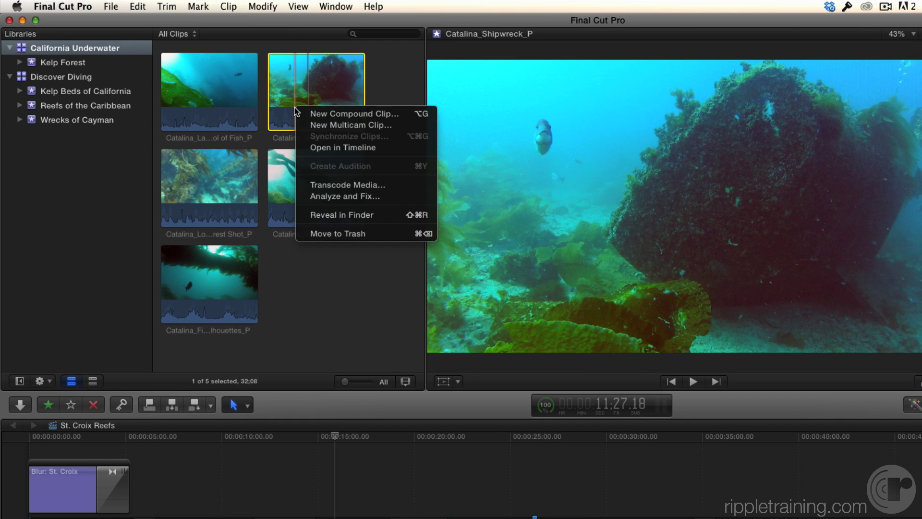
click(333, 217)
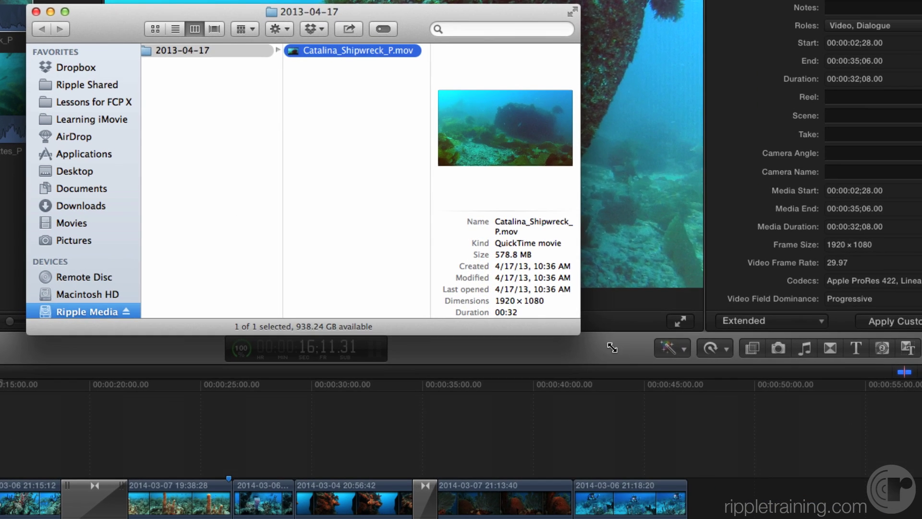
drag(638, 335, 899, 513)
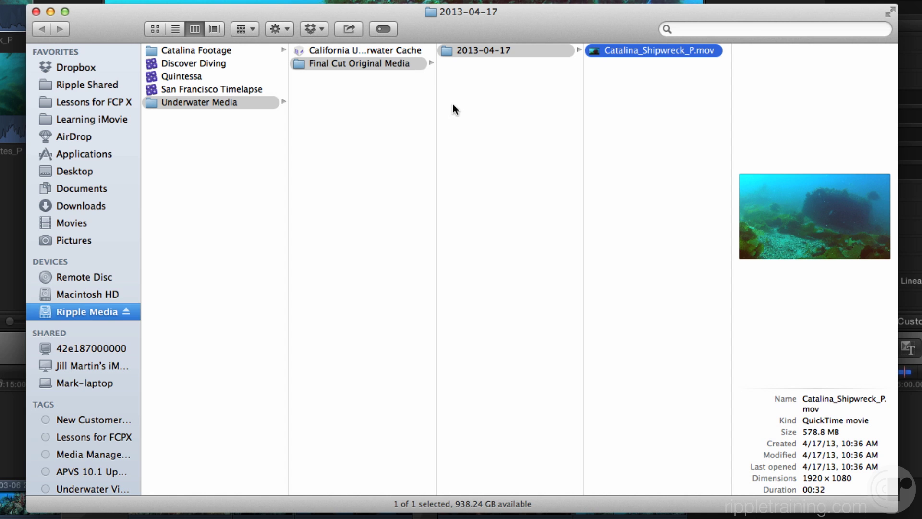
drag(437, 111, 530, 114)
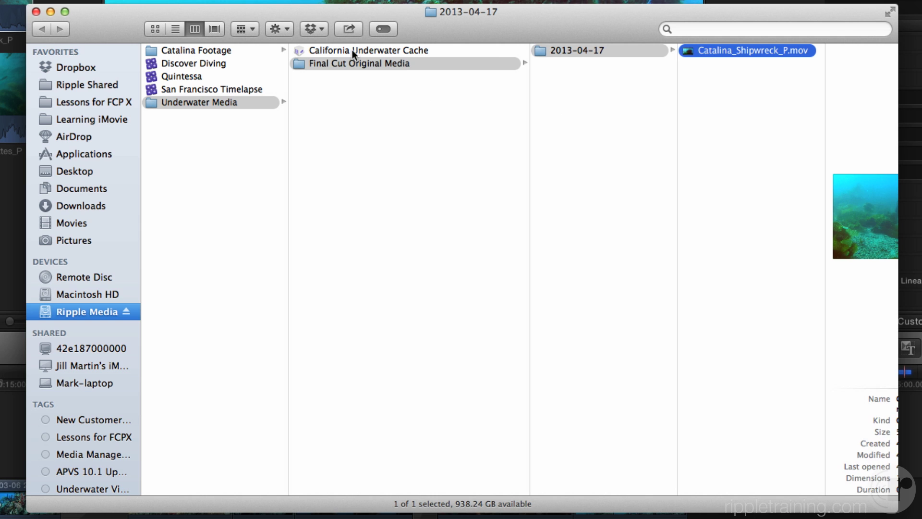
Show the package contents of California Underwater Cache and inspect the Kelp Forest Analysis Files and Render Files folders.
click(353, 50)
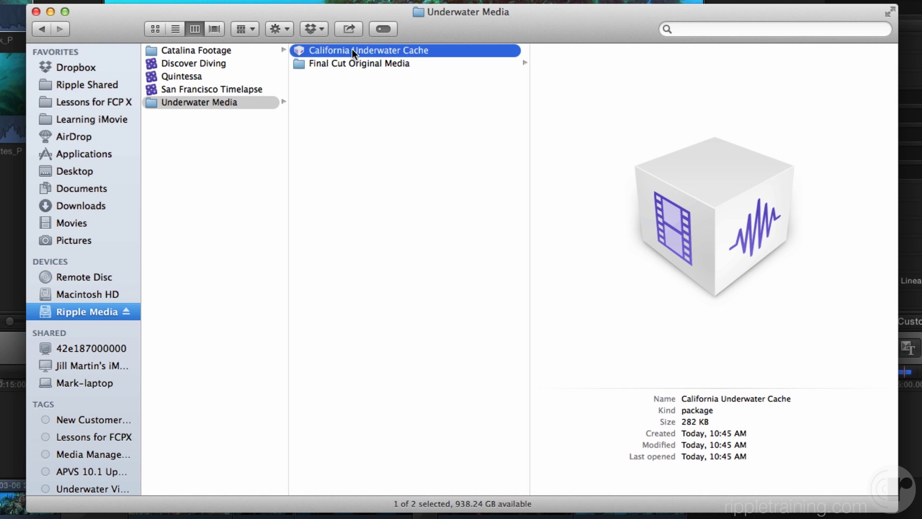
right_click(350, 50)
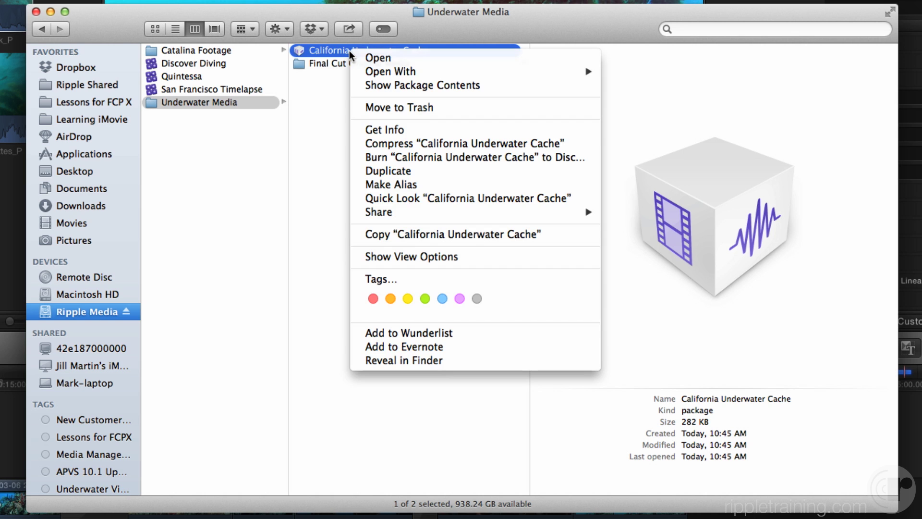
click(399, 87)
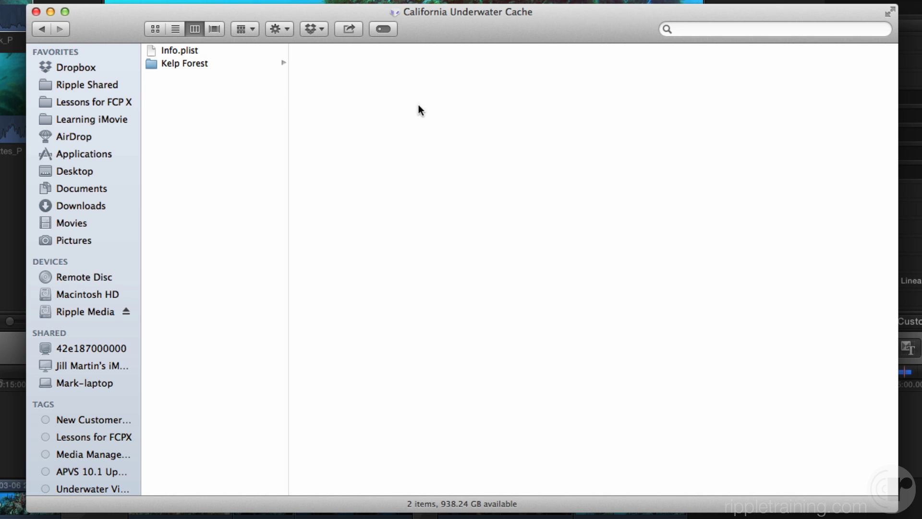
click(197, 63)
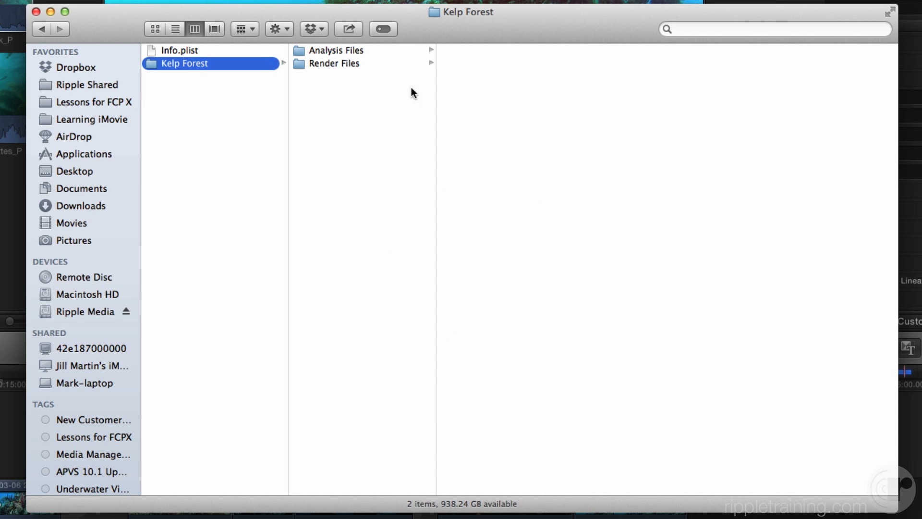
click(340, 50)
click(333, 63)
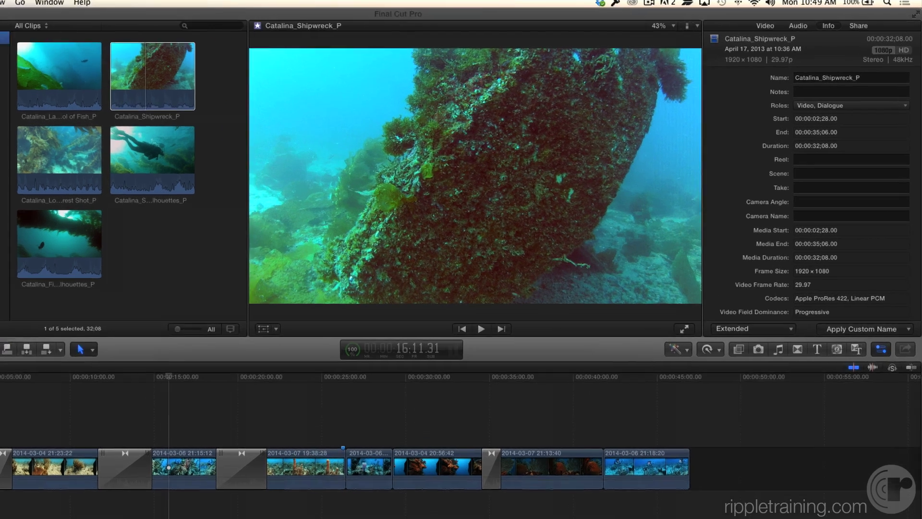
Consolidate the California Underwater library's original media to the Underwater Media storage location, leaving out optimized and proxy media.
click(19, 37)
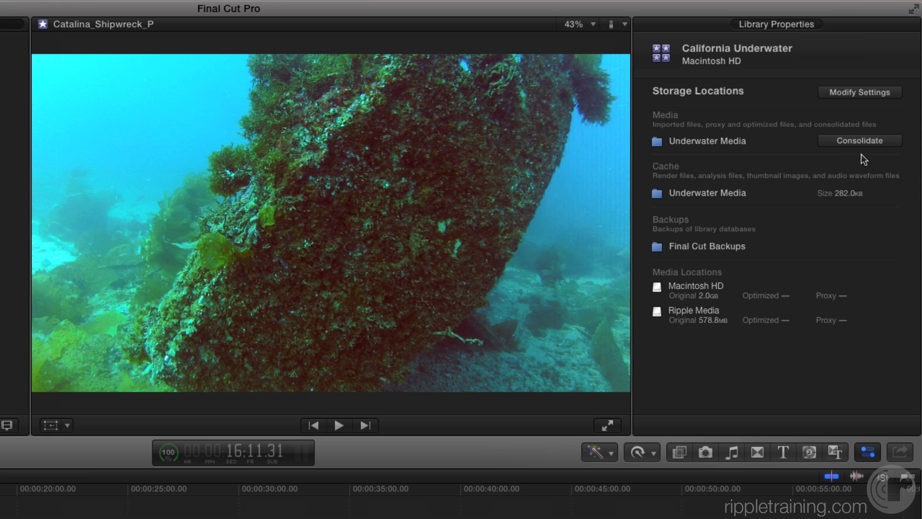
click(845, 141)
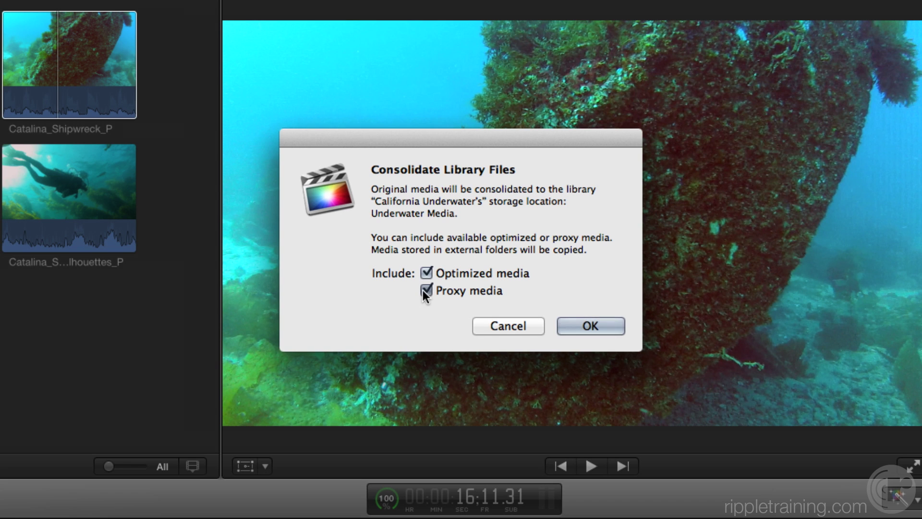
click(423, 289)
click(426, 273)
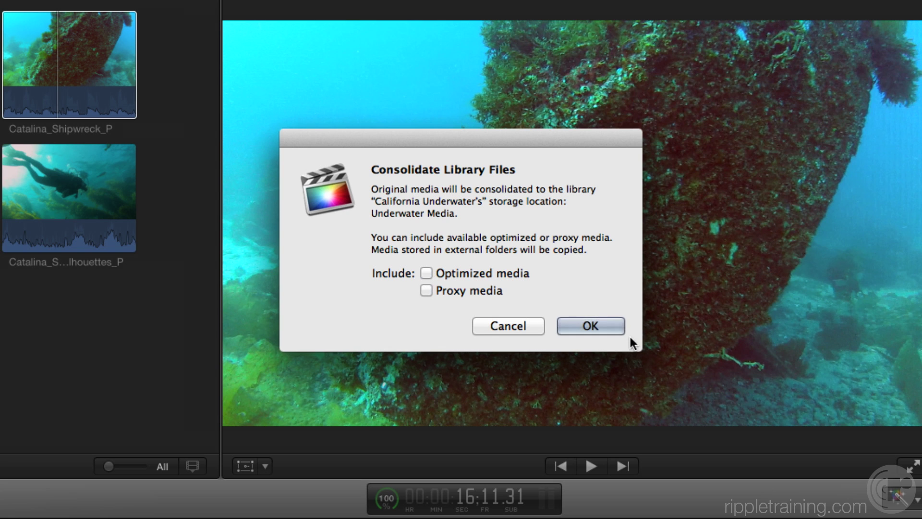
click(590, 327)
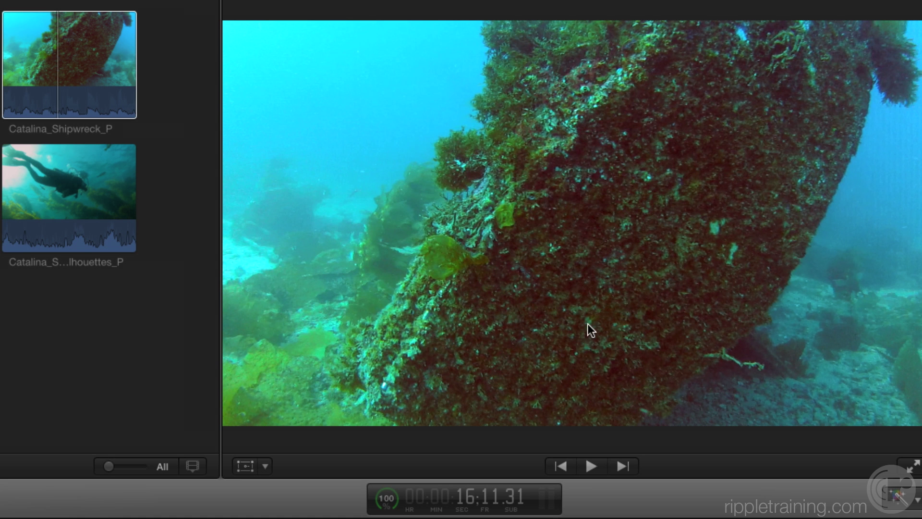
Check the media management progress in the Background Tasks window, then close the window.
click(387, 500)
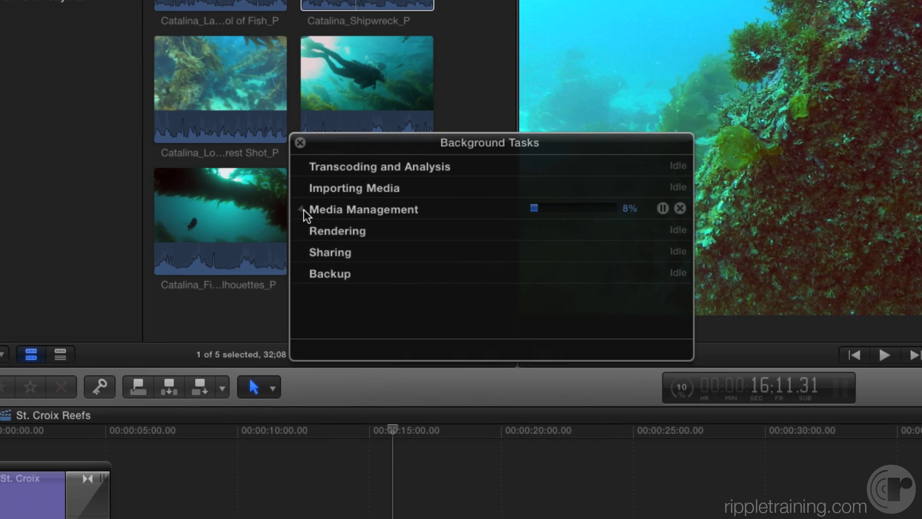
click(154, 263)
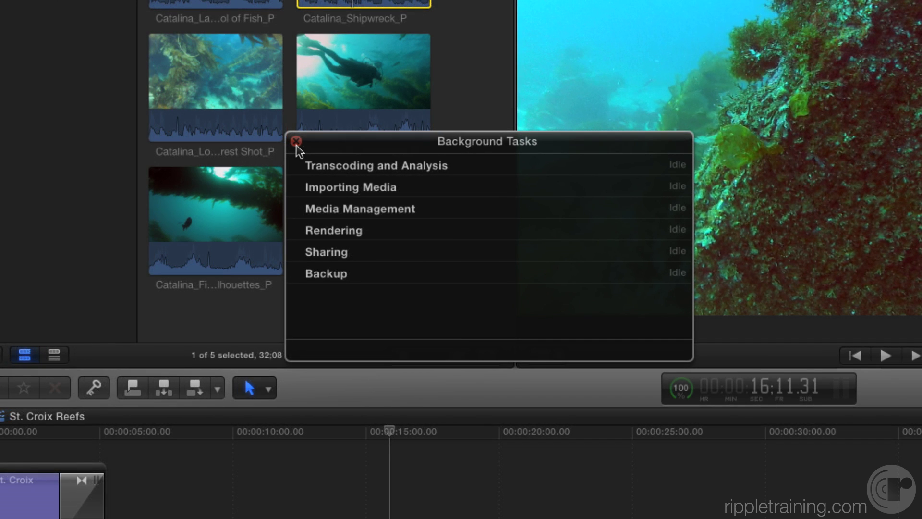
click(296, 141)
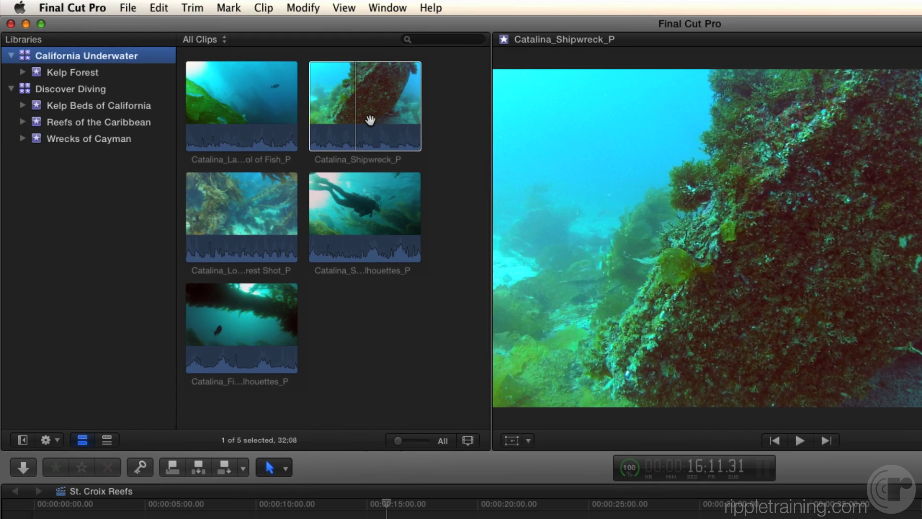
Reveal the Catalina_Shipwreck_P clip from the California Underwater library in Finder and reposition the Finder window.
click(370, 119)
right_click(371, 118)
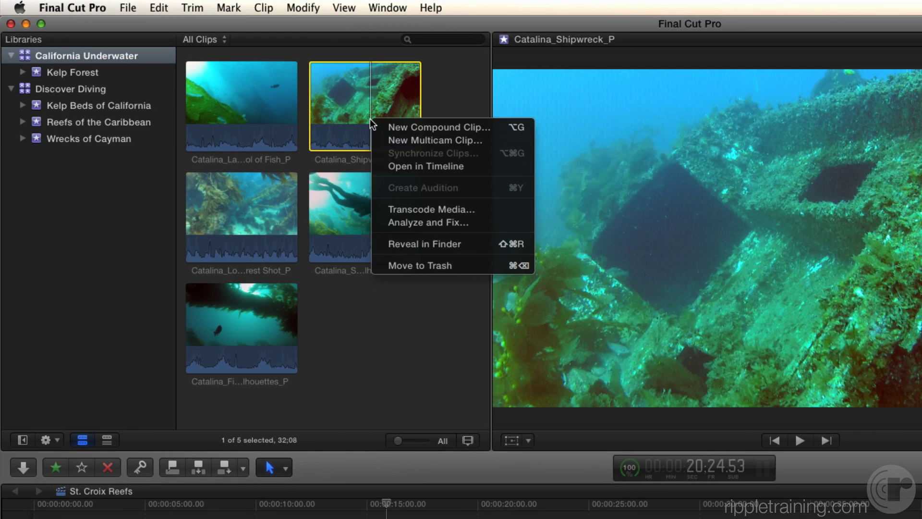
click(403, 243)
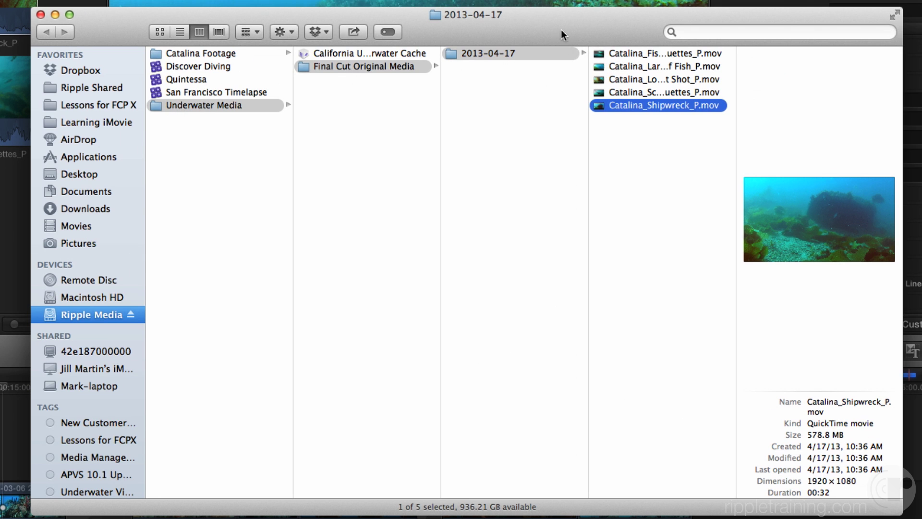
drag(561, 30, 489, 29)
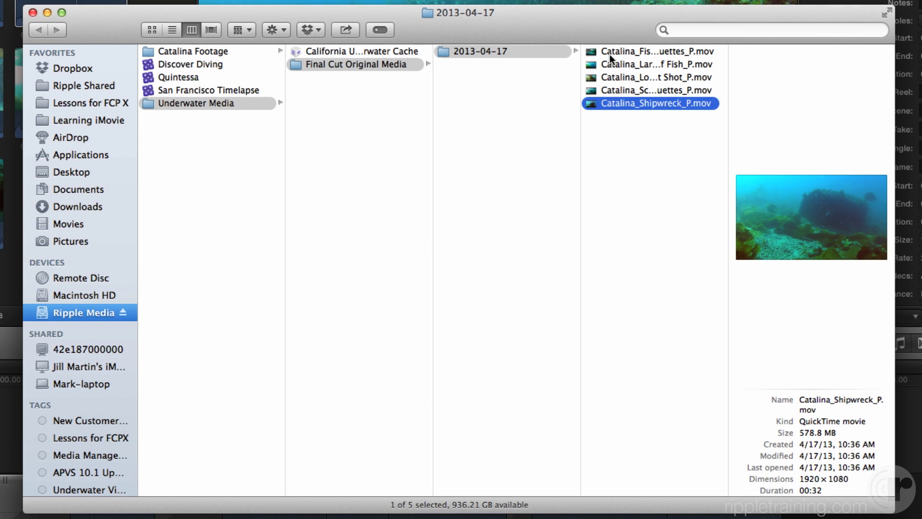
Inspect each Catalina movie file in the 2013-04-17 folder of Final Cut Original Media, then deselect the files.
click(610, 54)
click(604, 66)
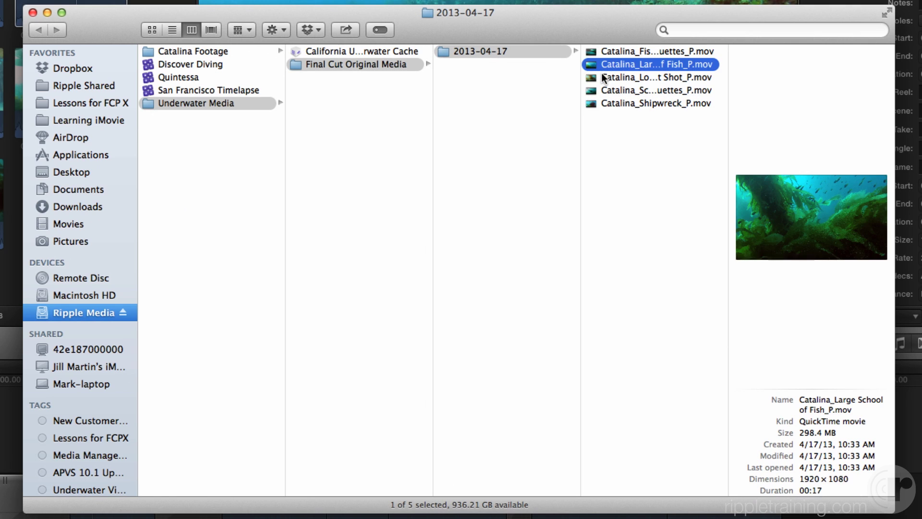
click(602, 75)
click(601, 89)
click(604, 101)
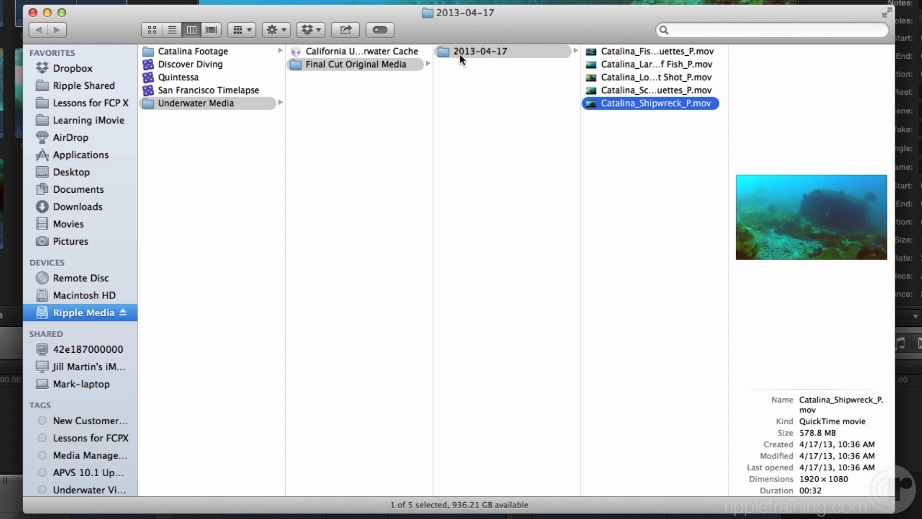
click(631, 90)
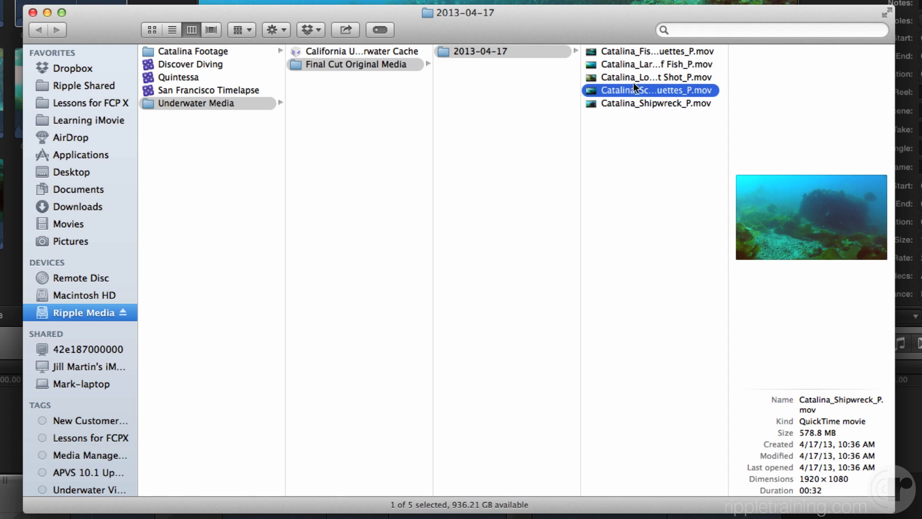
click(635, 77)
click(638, 65)
click(639, 52)
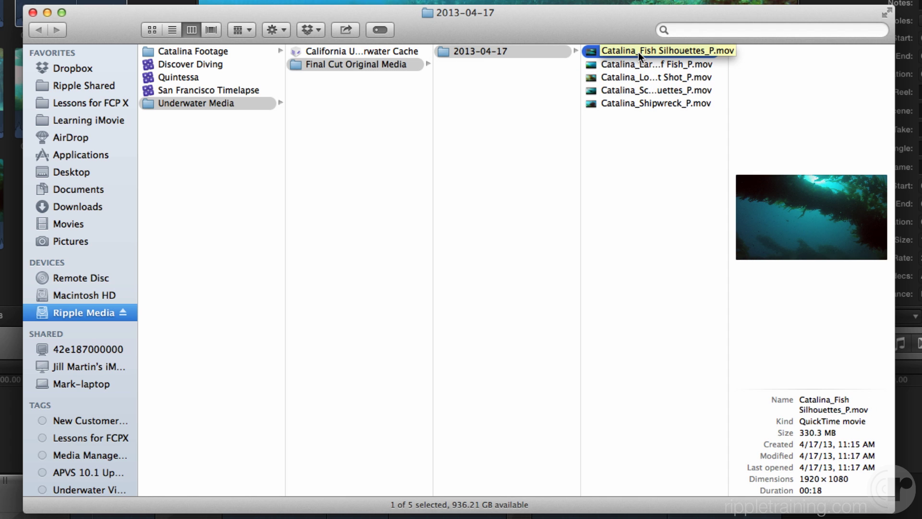
click(638, 165)
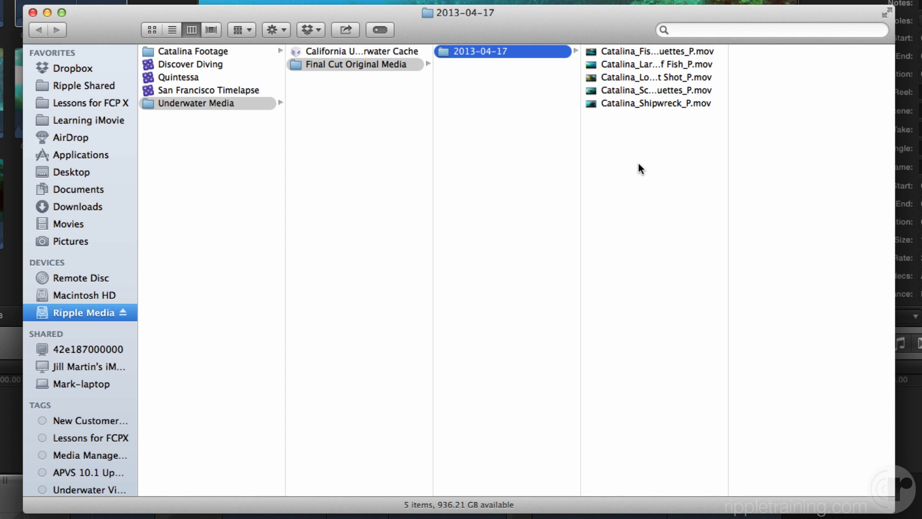